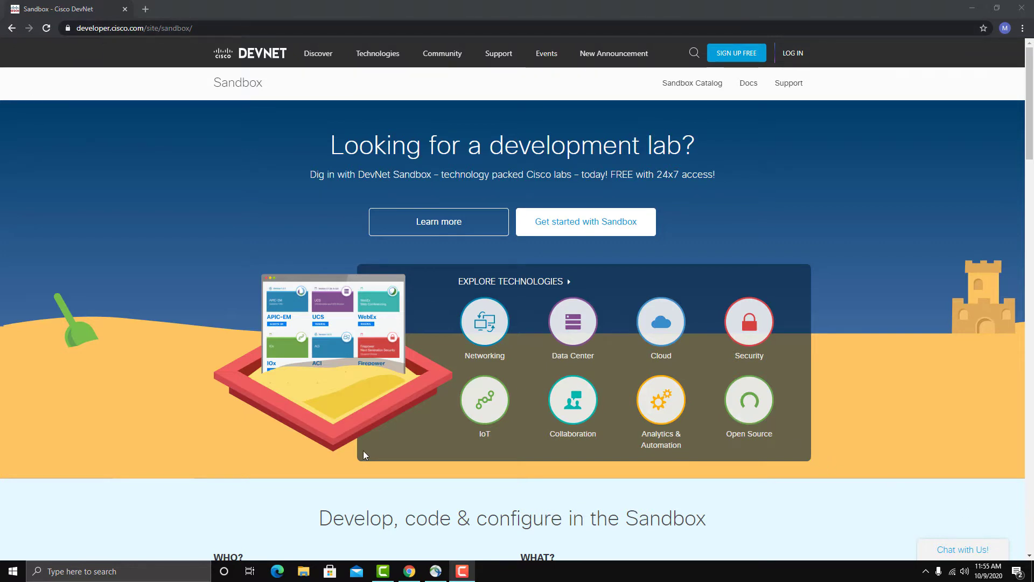
Open the Collaboration technology page of DevNet Sandbox and look through its sandbox highlights
click(573, 405)
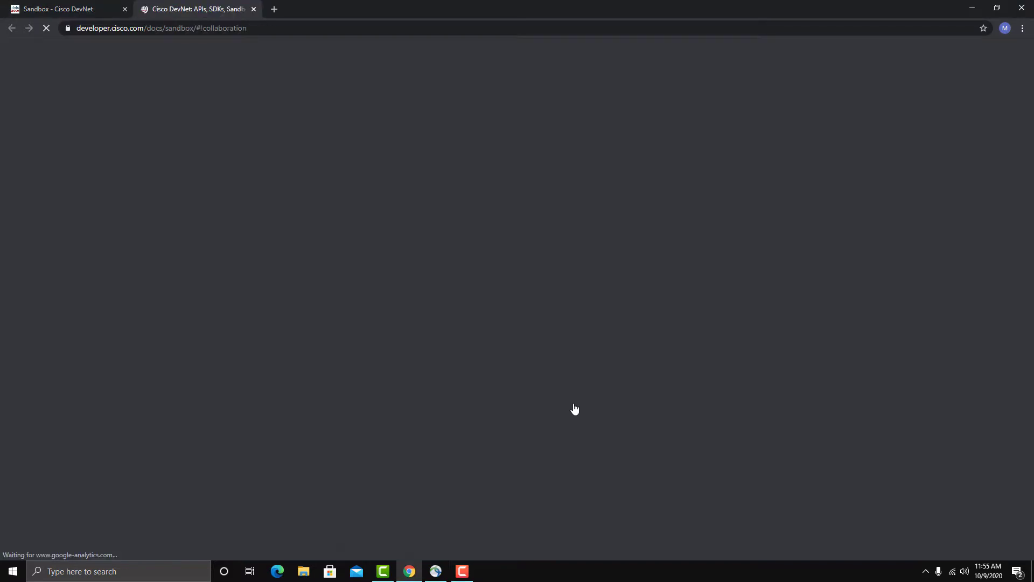
scroll(808, 286, down, 3)
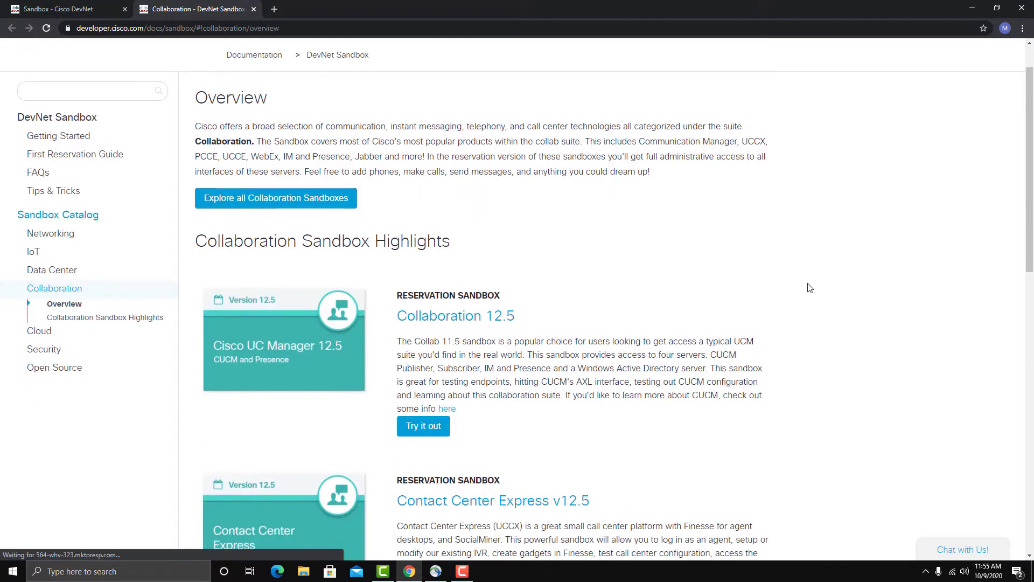
scroll(809, 288, down, 6)
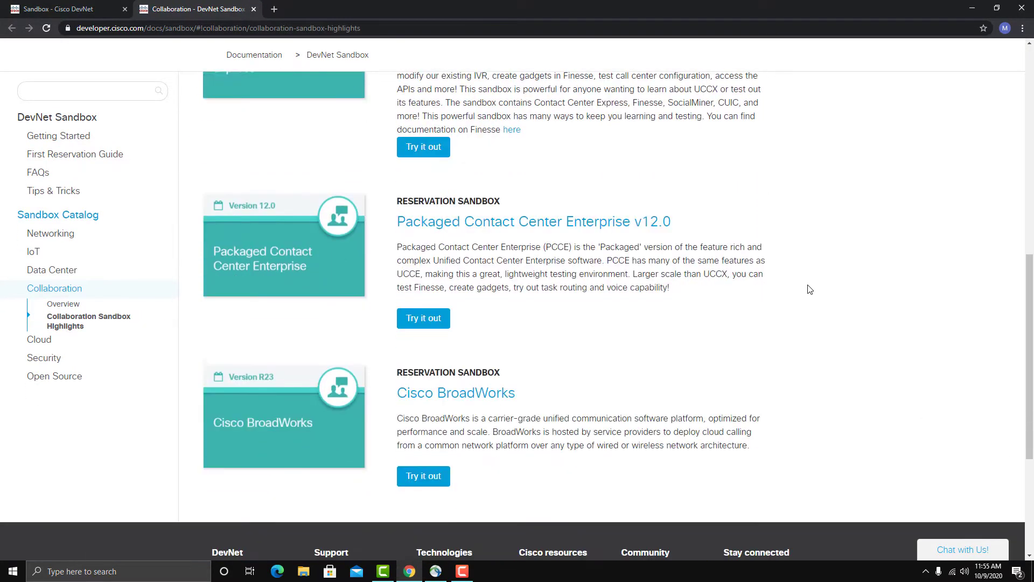
scroll(814, 317, up, 5)
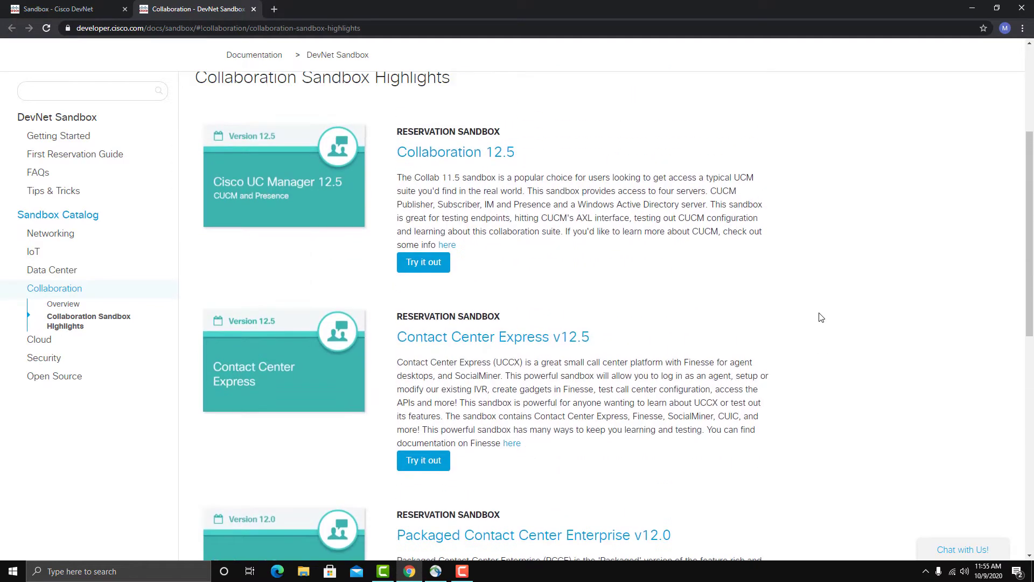
scroll(810, 355, down, 5)
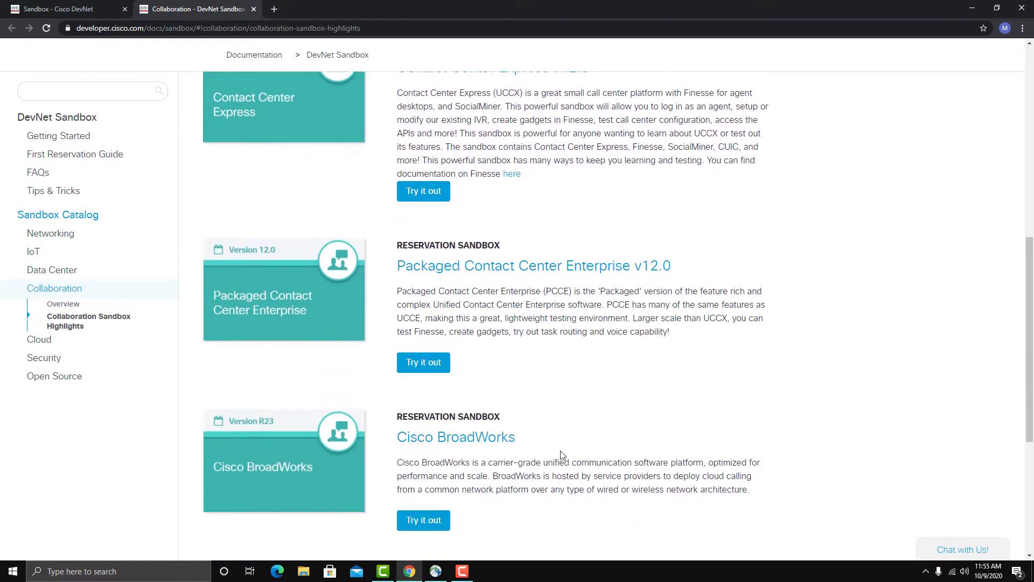
scroll(678, 444, up, 6)
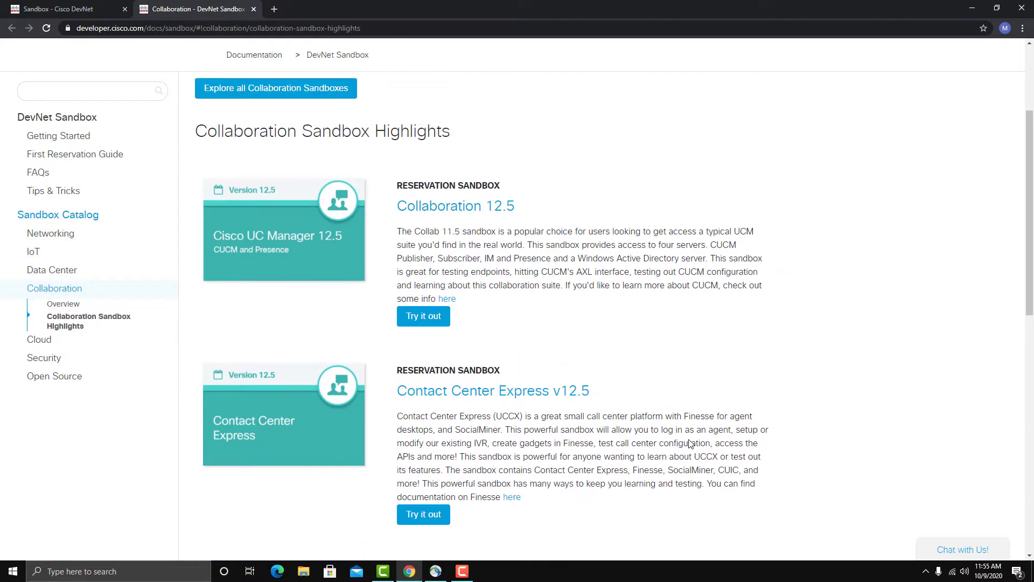
Open the Collaboration 12.5 sandbox lab and reserve it for 6 hours, starting now
click(466, 211)
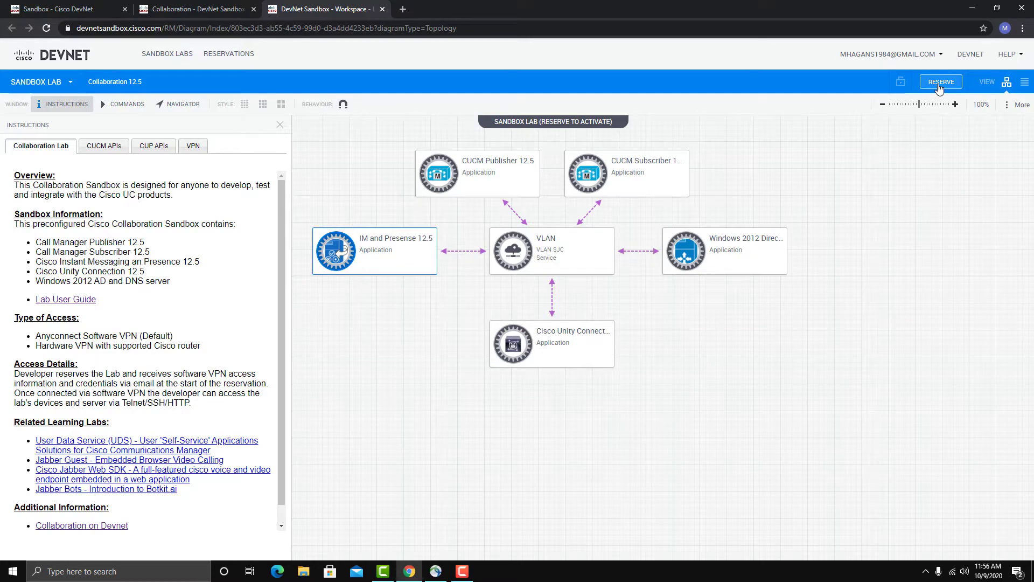
click(941, 82)
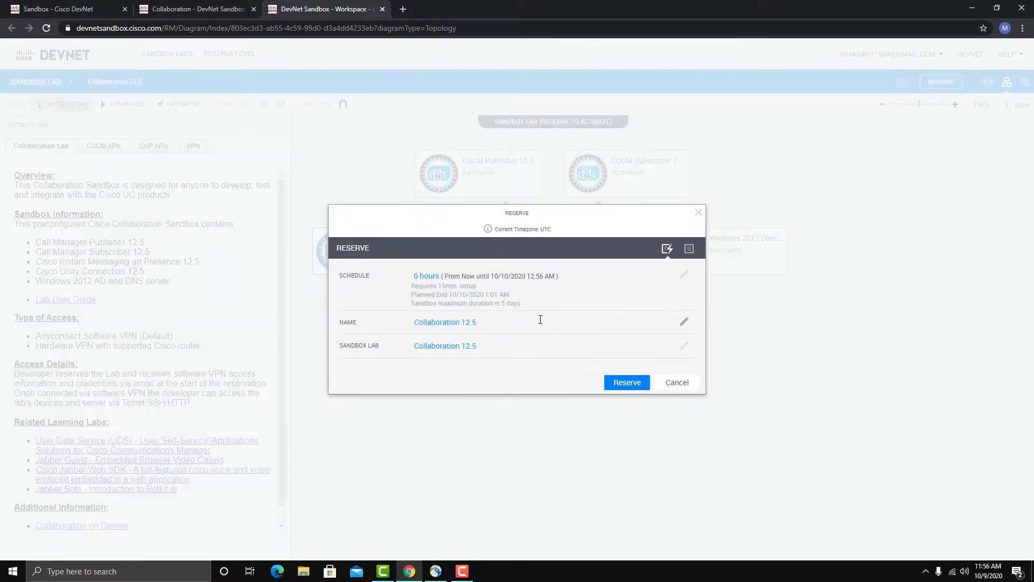
click(620, 385)
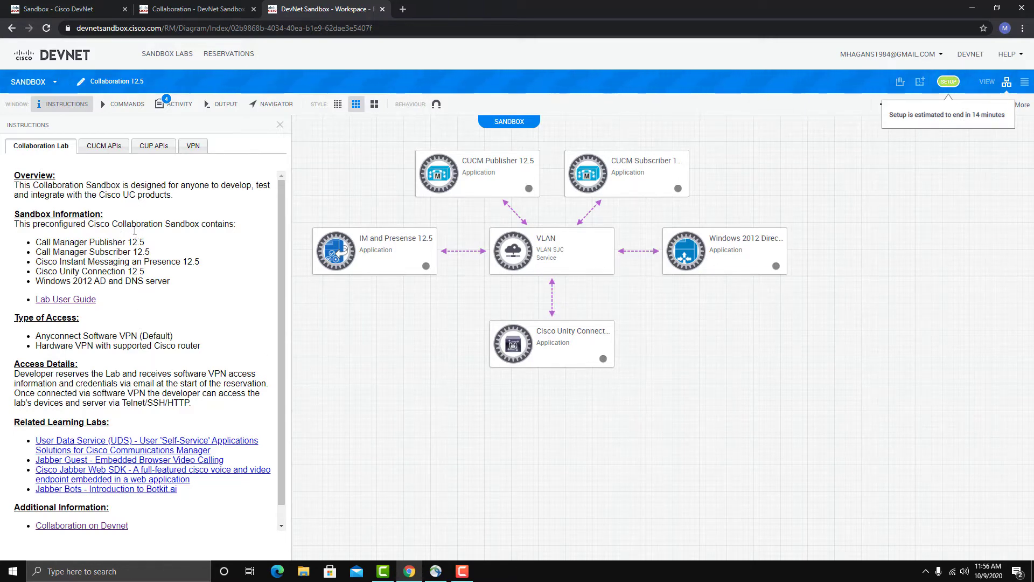
Look through the Lab User Guide as far as its Introduction and return to the sandbox workspace
click(70, 305)
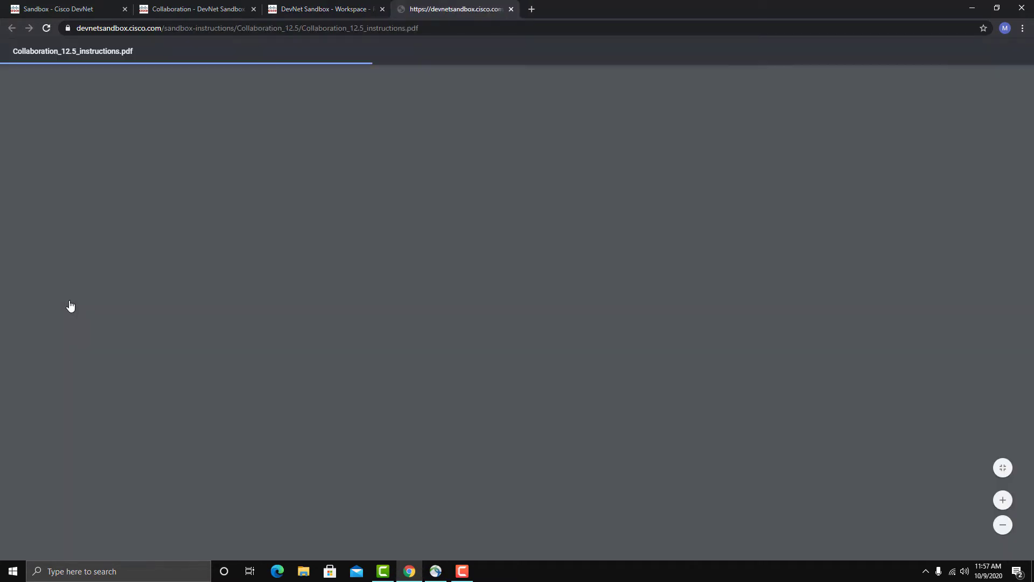
scroll(762, 404, down, 8)
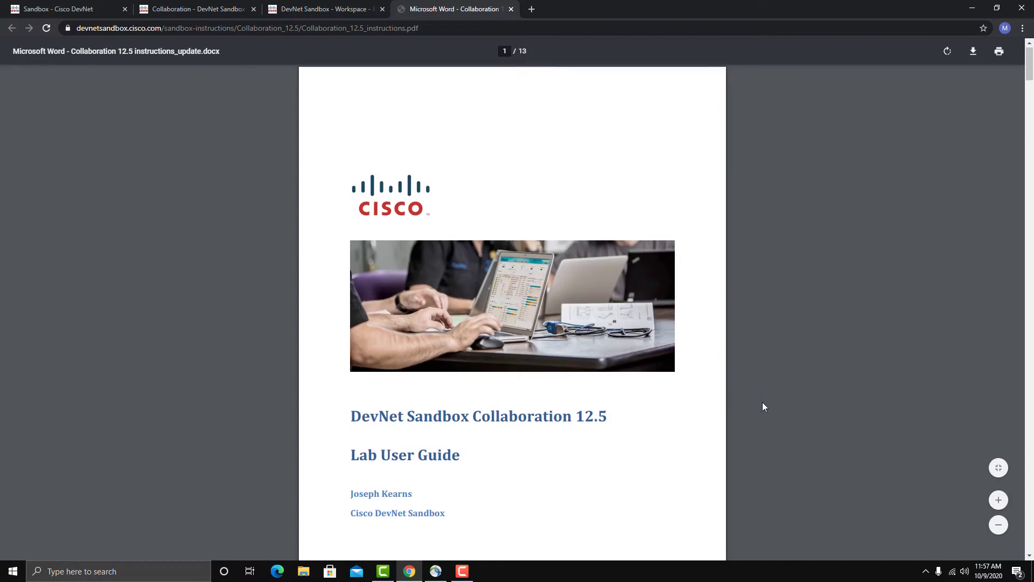
scroll(761, 404, down, 13)
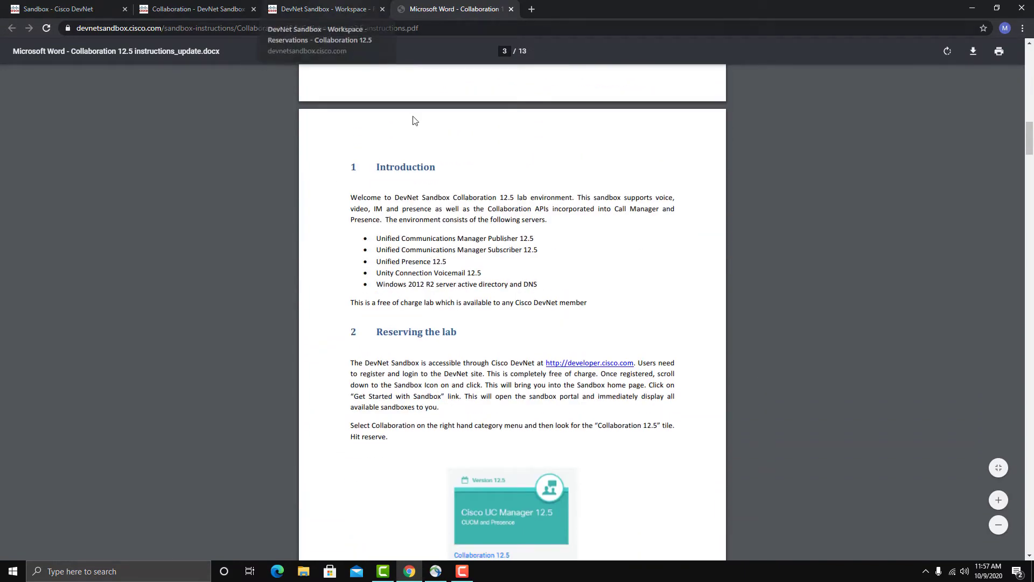
click(333, 11)
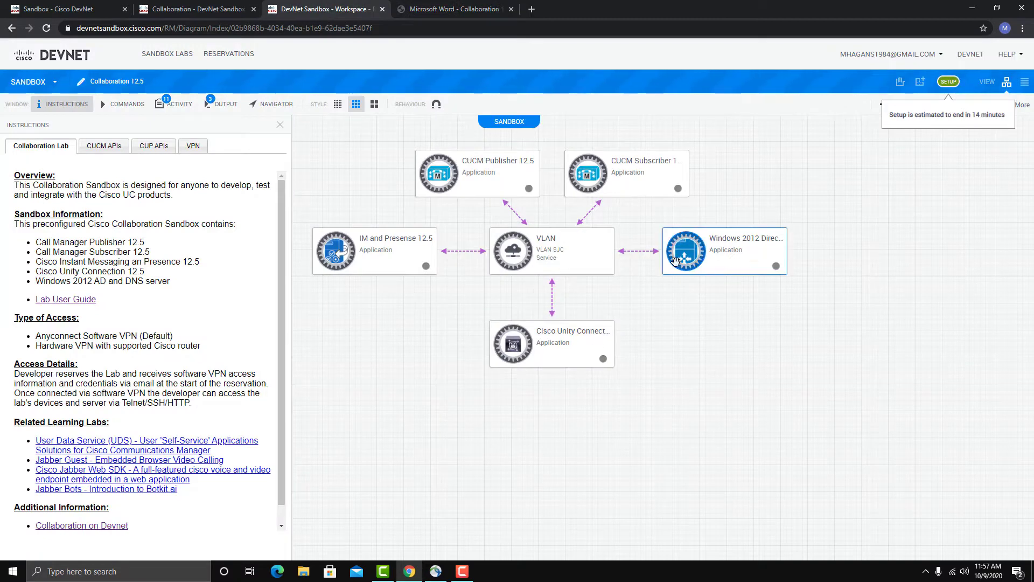
Show the sandbox's command output window and place it below the topology, next to the instructions
click(591, 359)
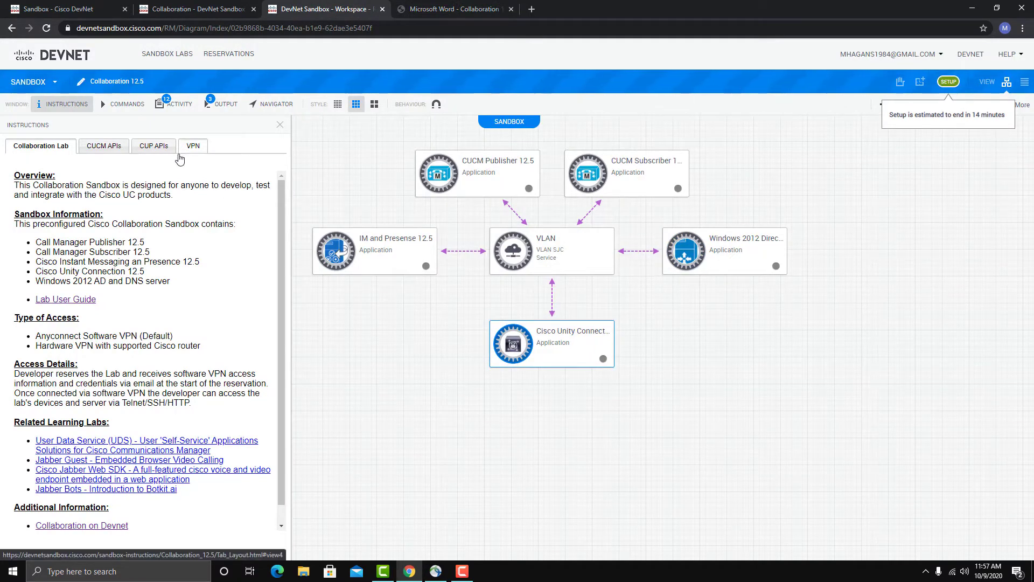
click(219, 104)
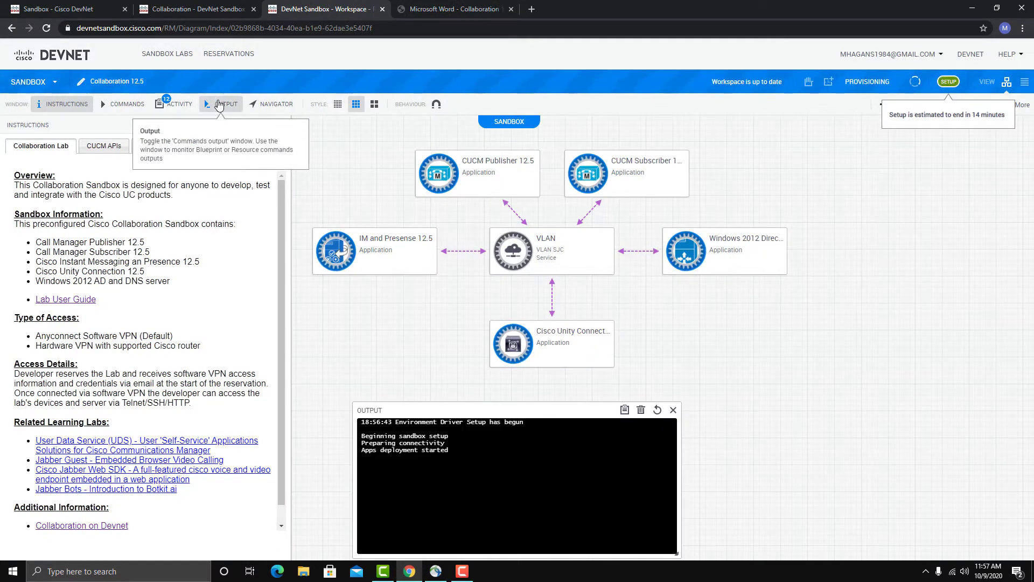
drag(537, 414, 481, 394)
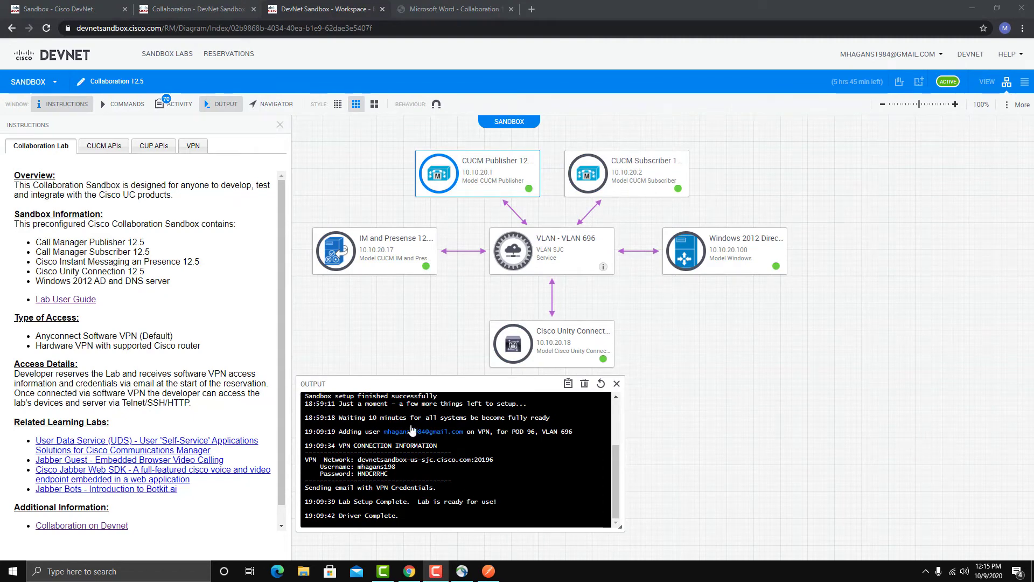
click(449, 382)
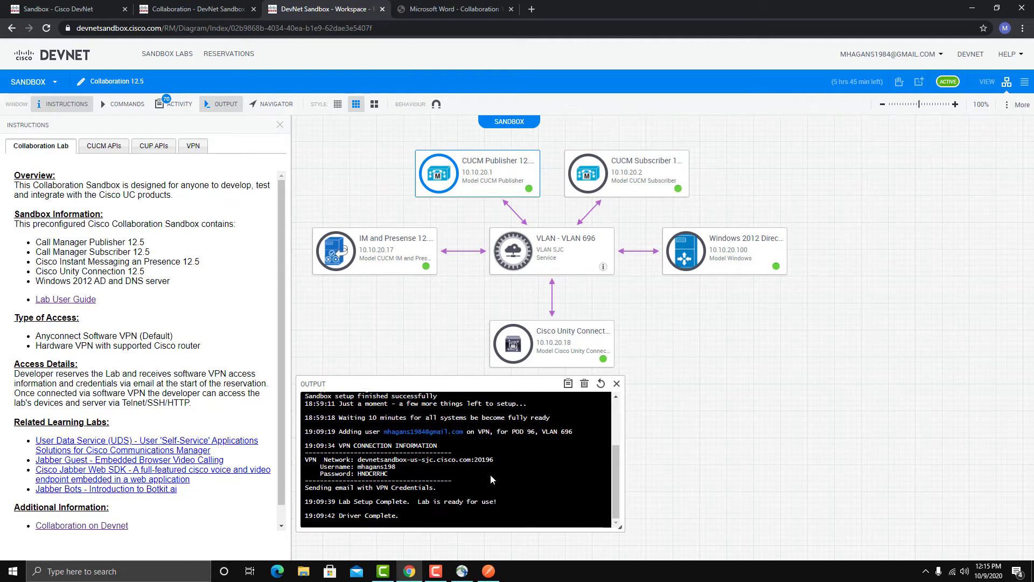
Copy the VPN network address devnetsandbox-us-sjc.cisco.com:20196 from the output into Cisco AnyConnect and start the connection
drag(494, 460, 358, 460)
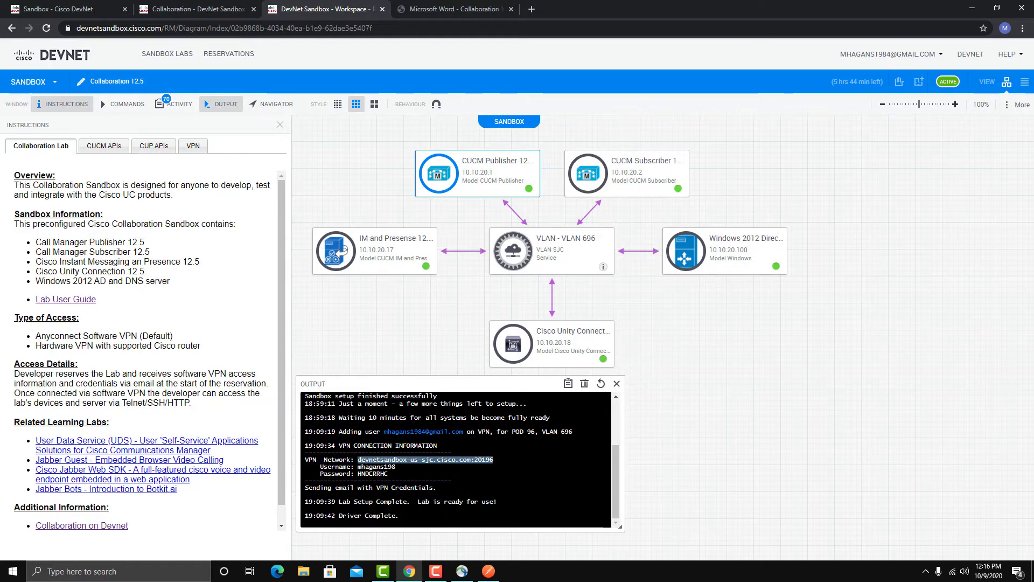
right_click(359, 460)
click(391, 473)
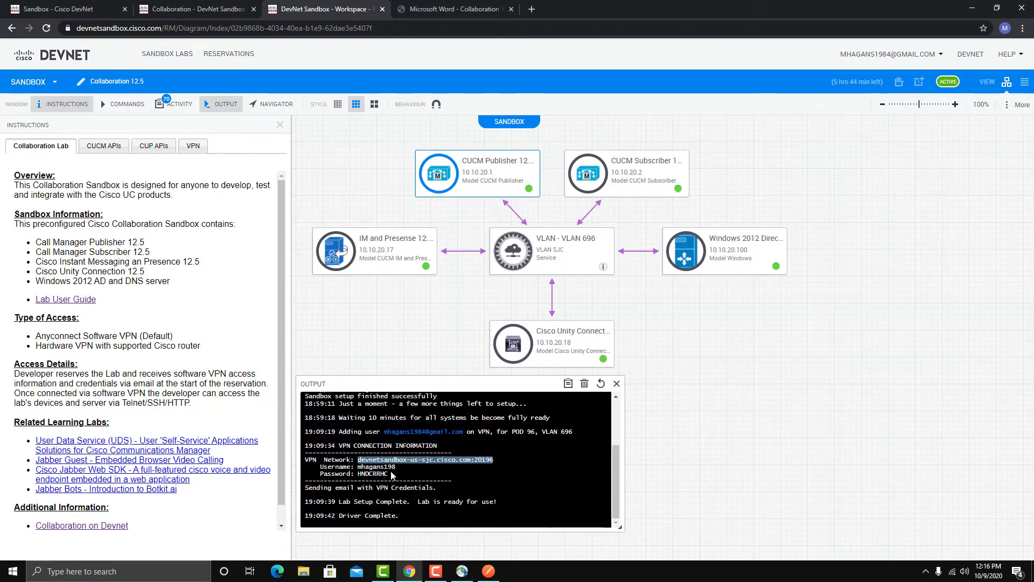
click(462, 571)
double_click(896, 233)
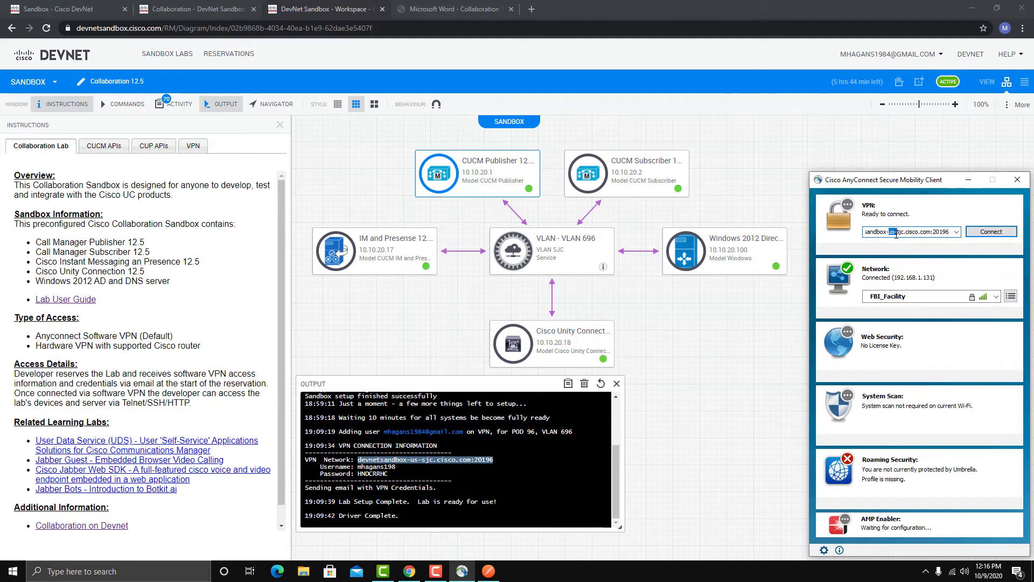
key(ctrl+a)
key(BackSpace)
key(ctrl+v)
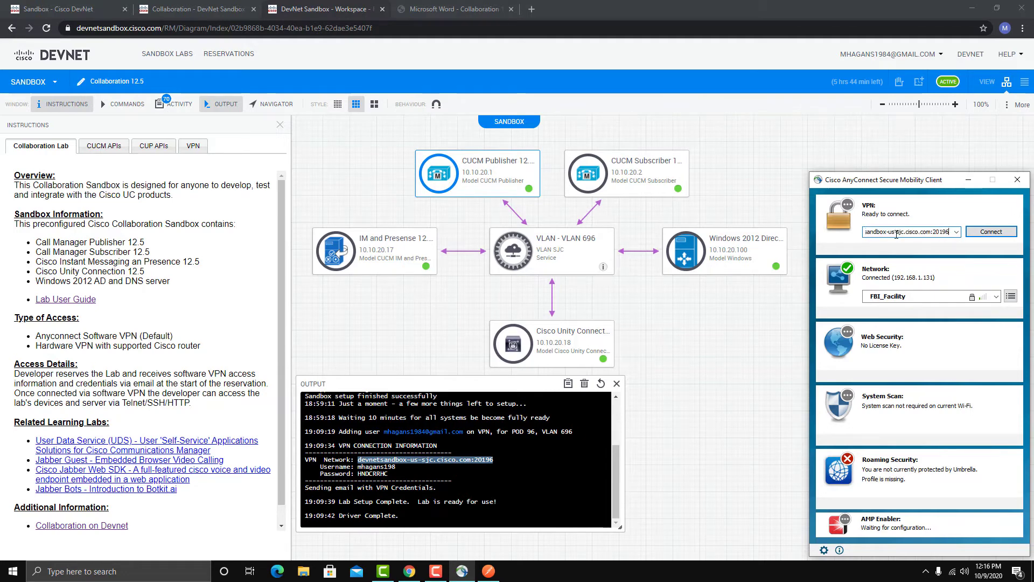
key(Return)
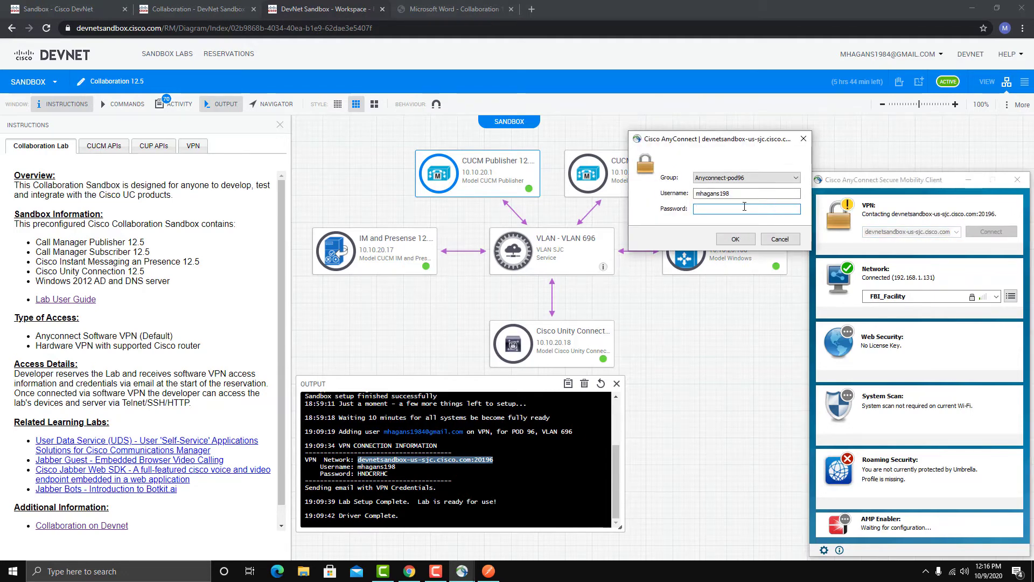
Copy the VPN password from the sandbox output into the AnyConnect login and submit it with the prefilled username
double_click(372, 474)
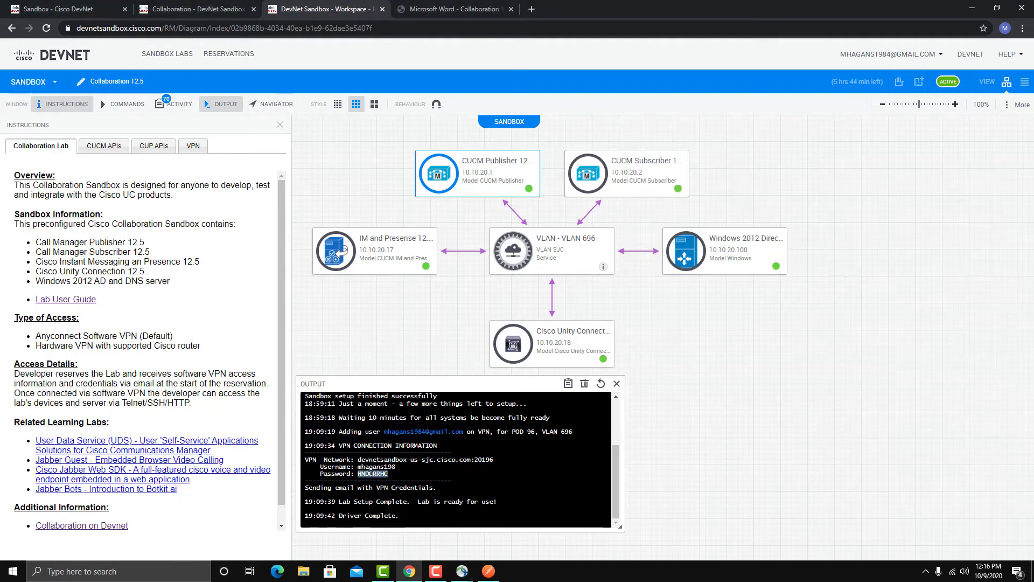
right_click(372, 474)
click(388, 487)
mouse_move(462, 572)
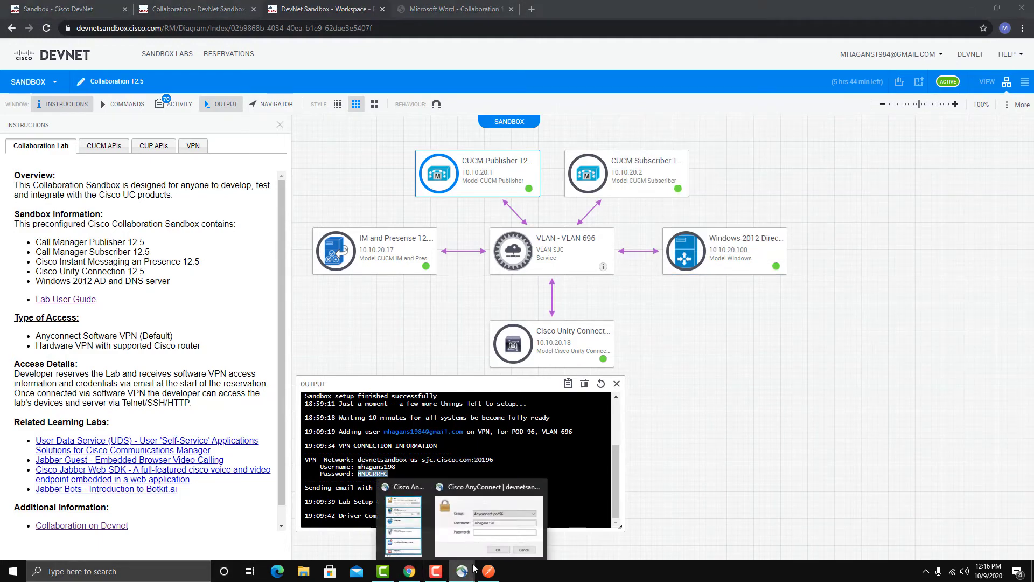
click(480, 533)
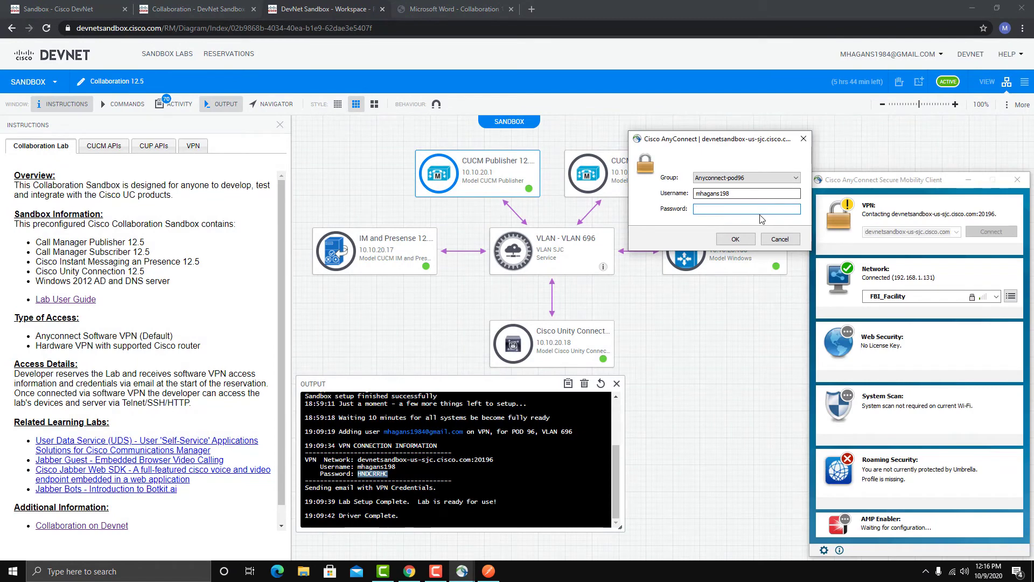
key(ctrl+v)
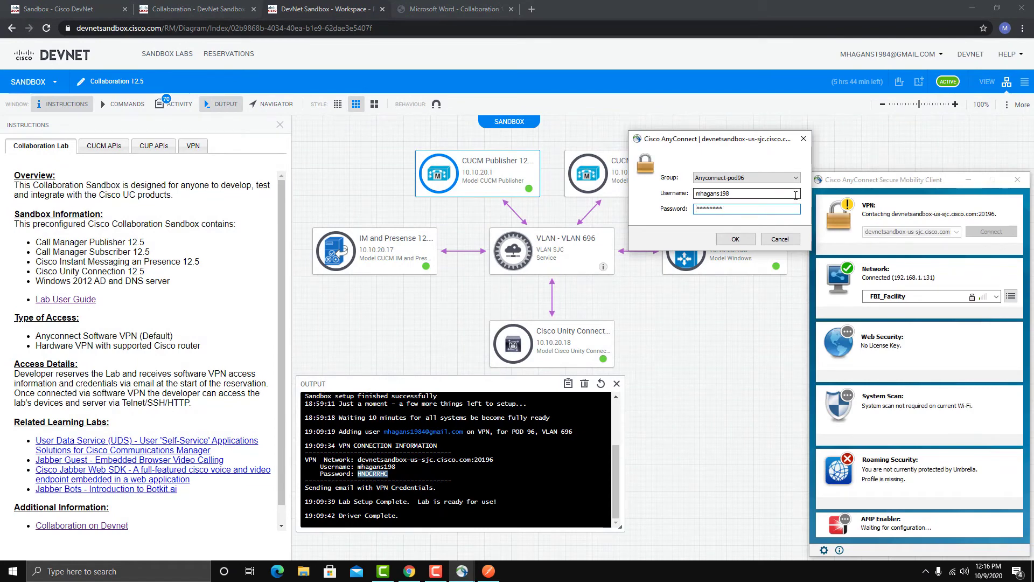
key(Return)
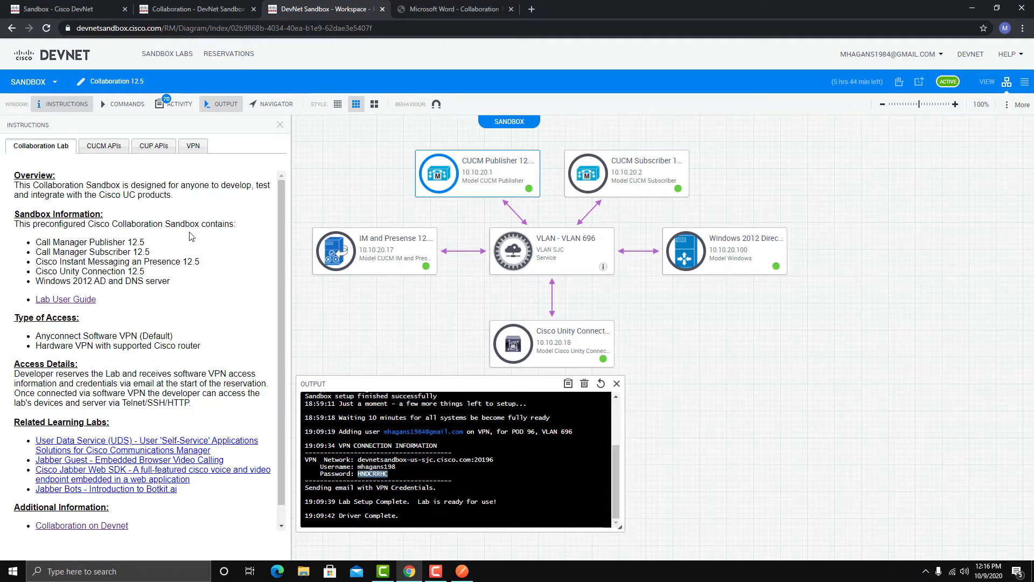
Open the lab's VPN access instructions in the sandbox workspace
click(190, 147)
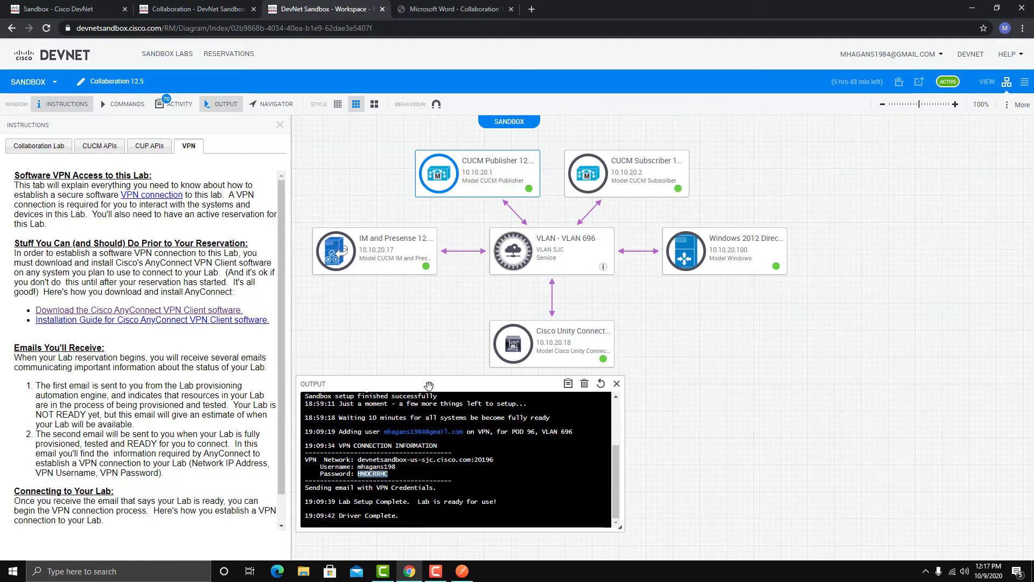
Open the CUCM Publisher's web page at 10.10.20.1 in a new browser tab
mouse_move(491, 164)
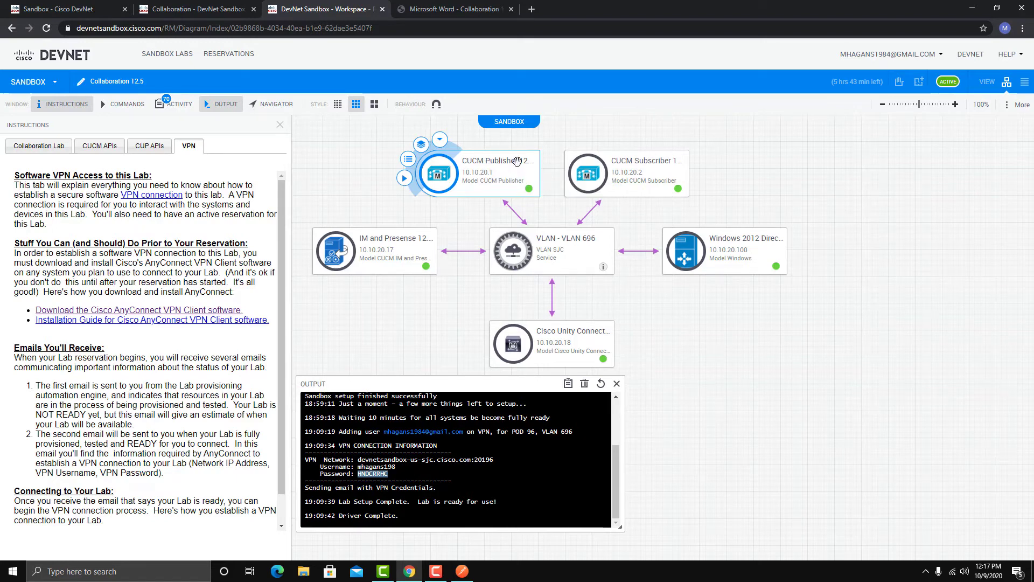
click(533, 9)
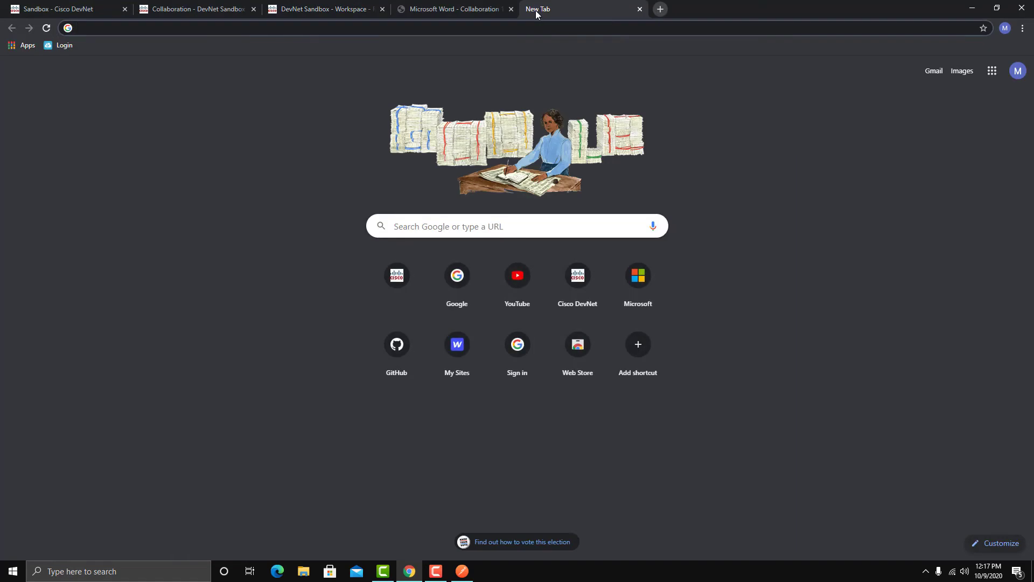
text(10.10.)
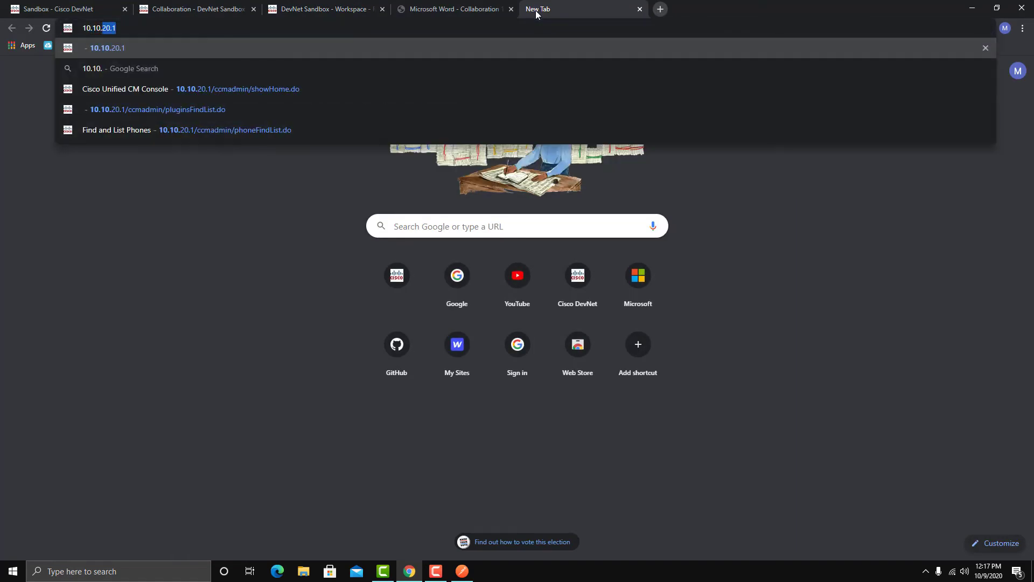
text(20.1)
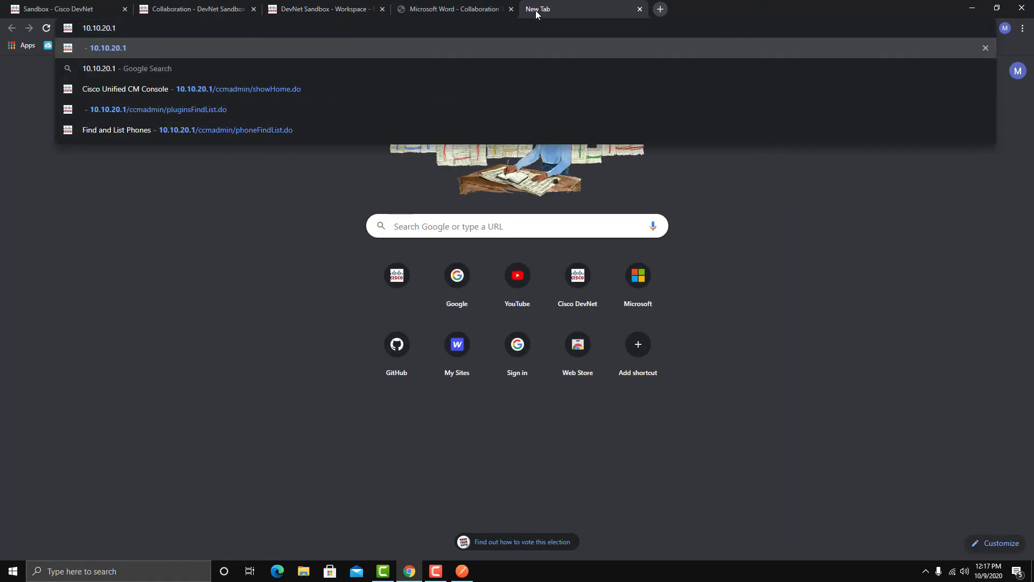
key(Return)
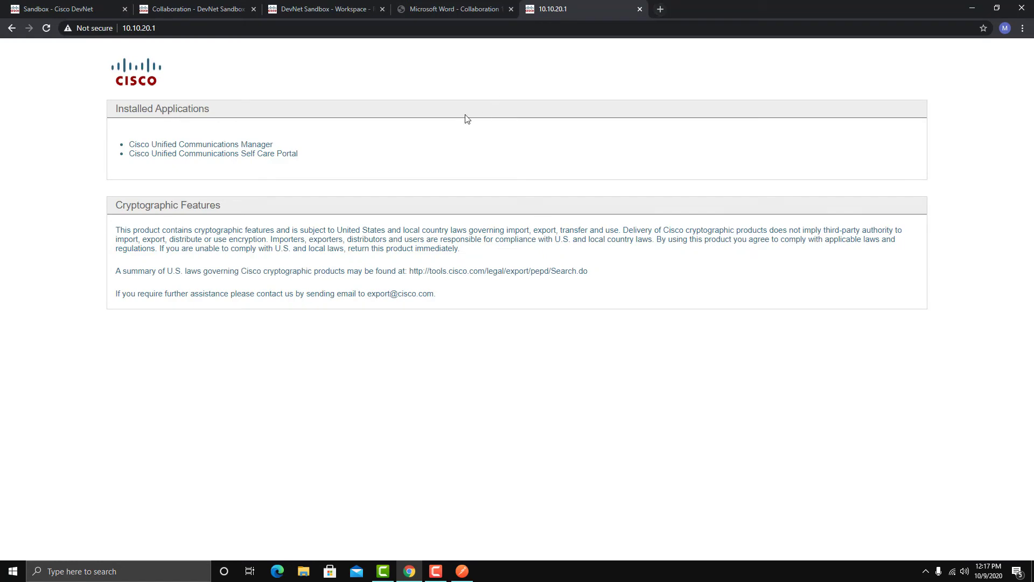
Open Cisco Unified Communications Manager from the installed applications and proceed past the certificate warning to 10.10.20.1
click(246, 144)
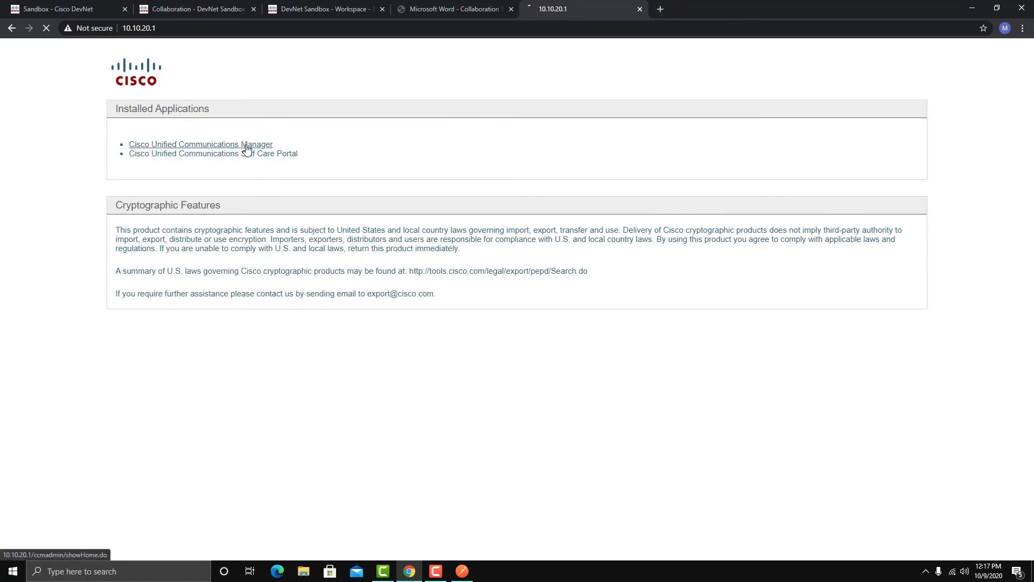
click(375, 320)
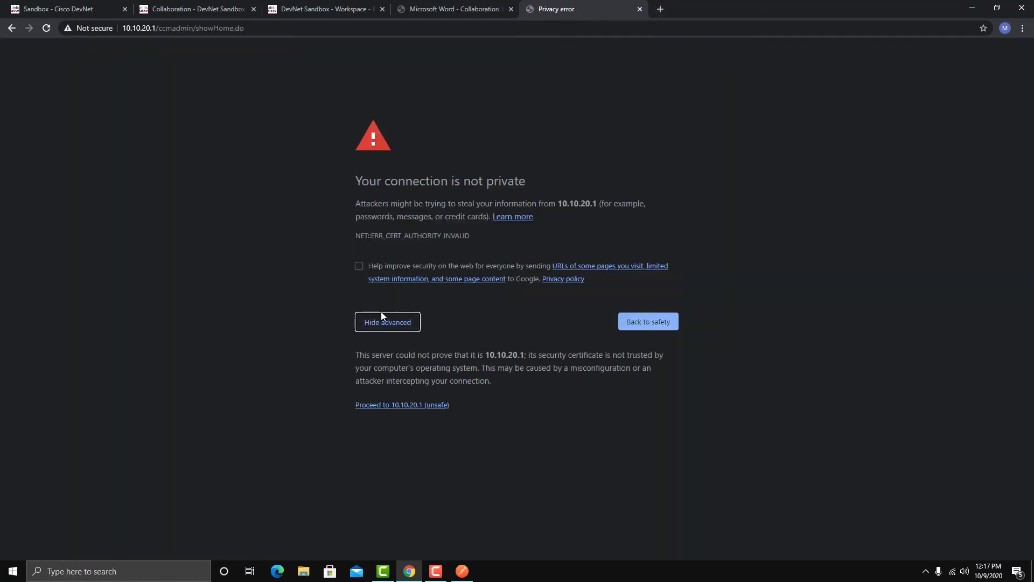
click(394, 406)
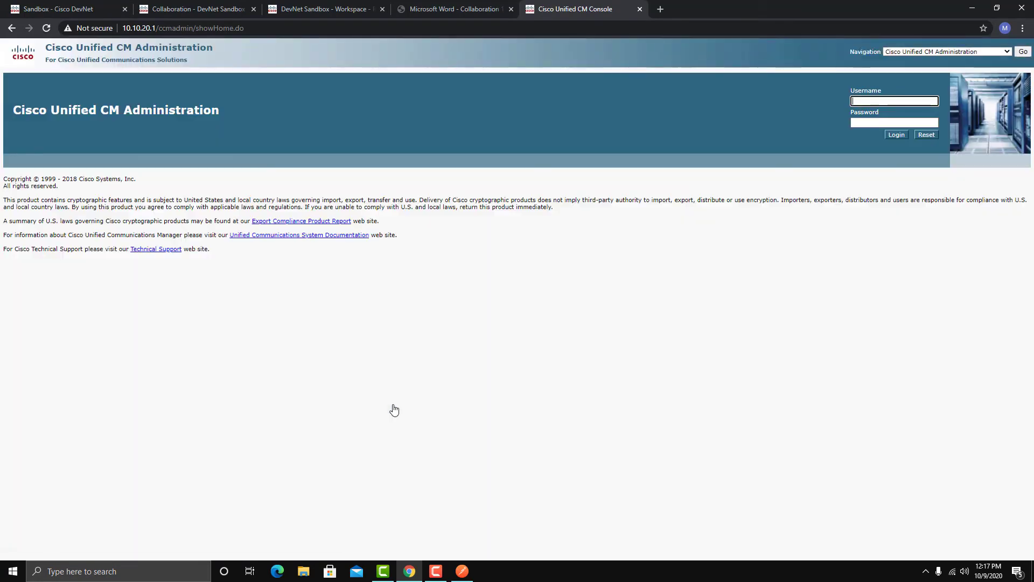
Open the Lab User Guide from the Collaboration Lab instructions in the DevNet Sandbox workspace
click(466, 173)
click(356, 10)
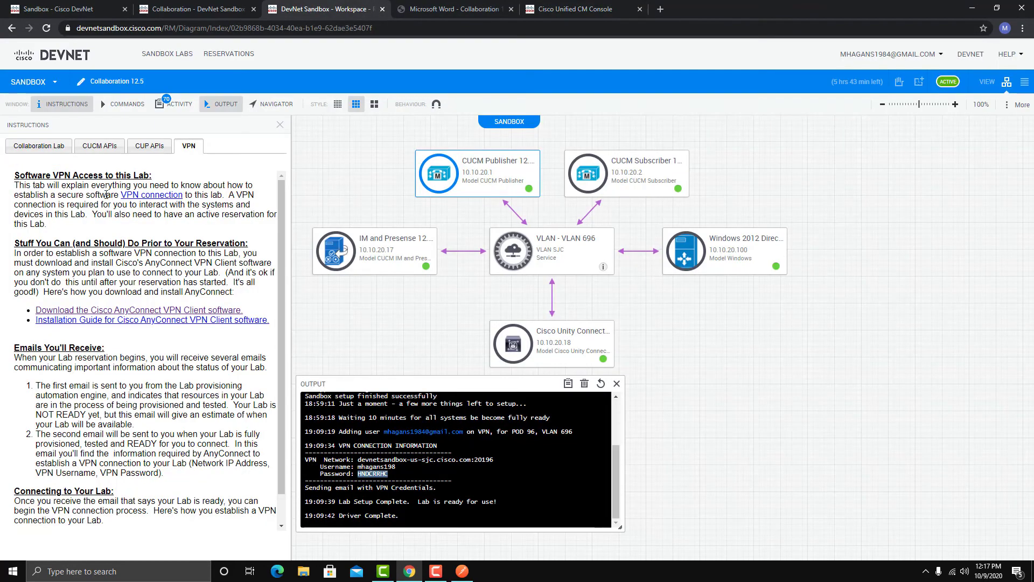
click(32, 146)
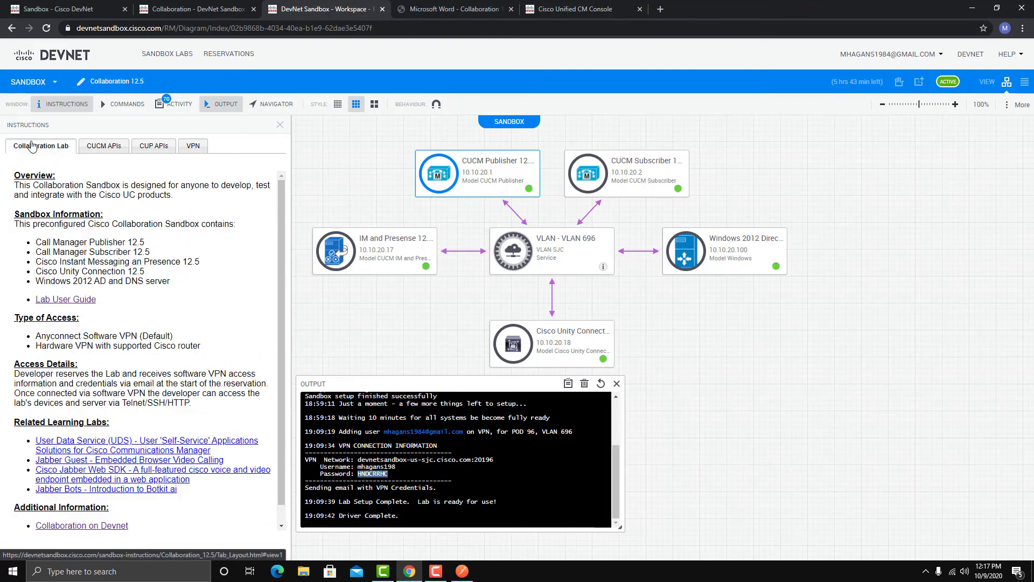
click(64, 300)
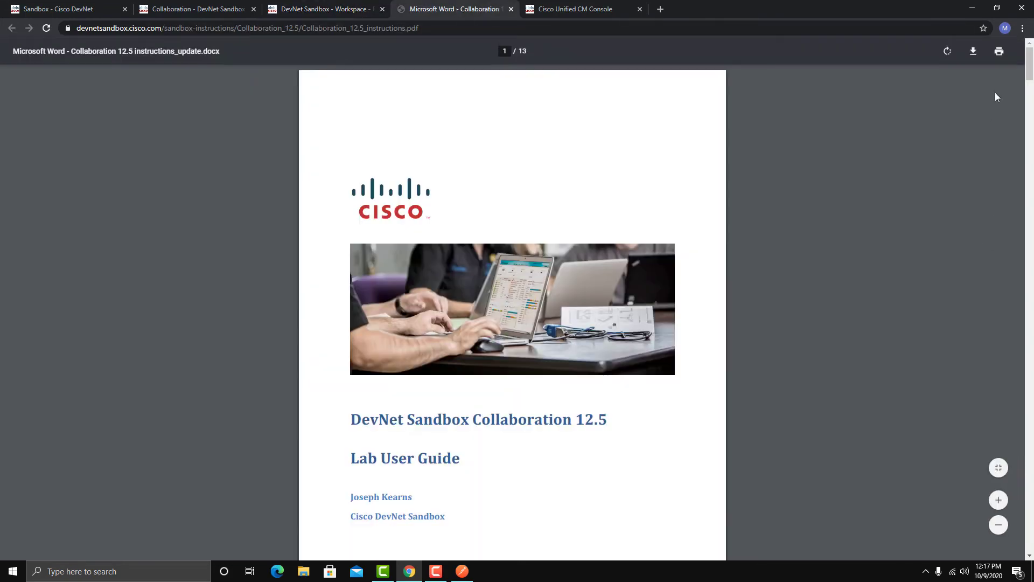
Look up the CUCM publisher's login credentials in the resource list on page 10 of the Lab User Guide
drag(1029, 73, 1031, 397)
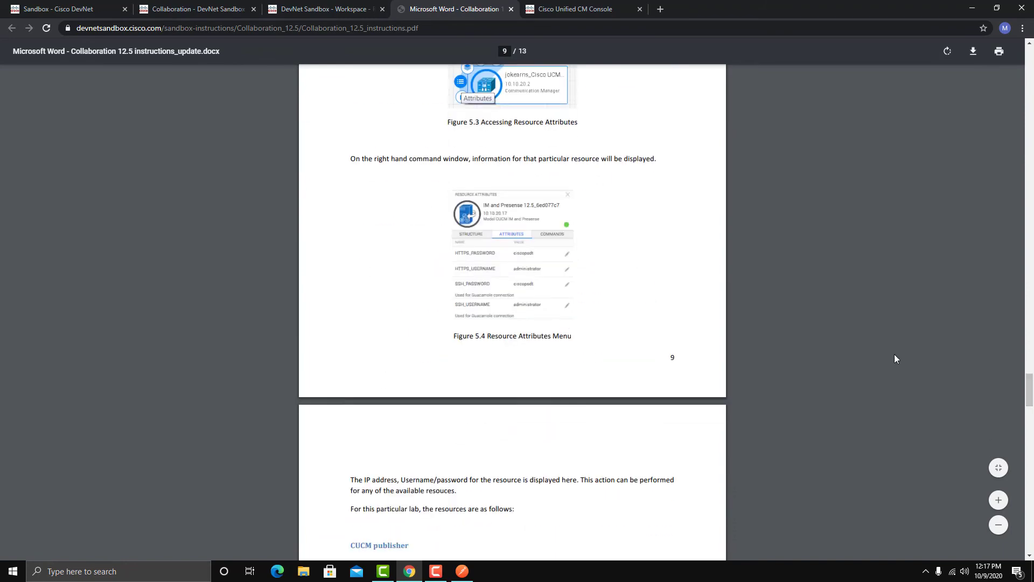
scroll(858, 335, down, 6)
scroll(859, 336, down, 2)
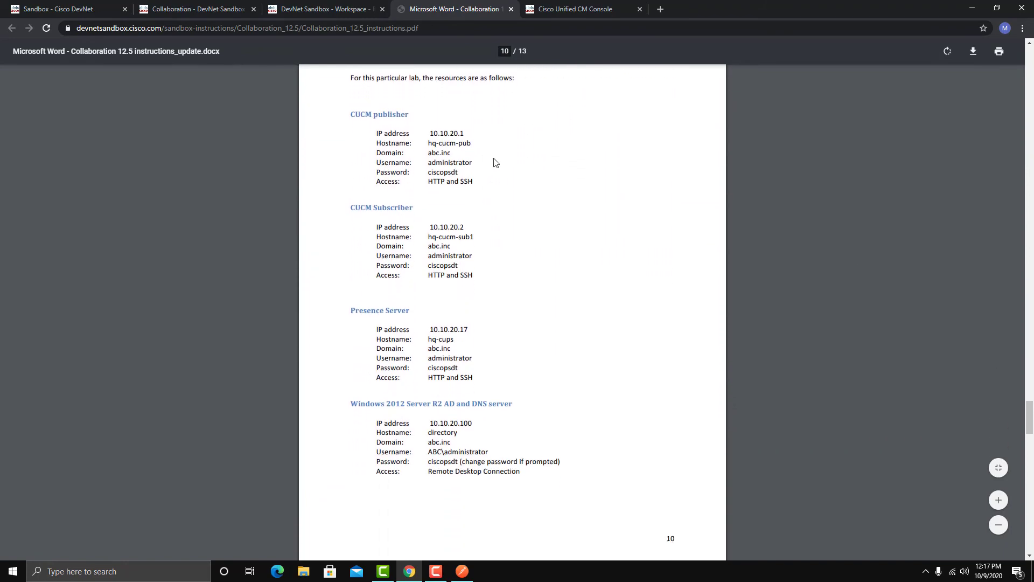
scroll(503, 183, down, 1)
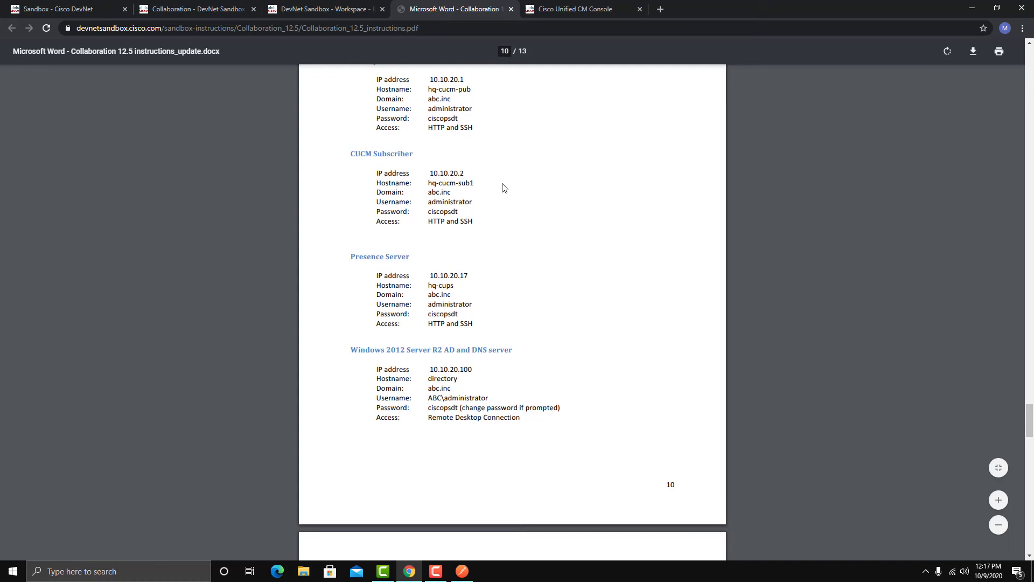
scroll(496, 189, up, 1)
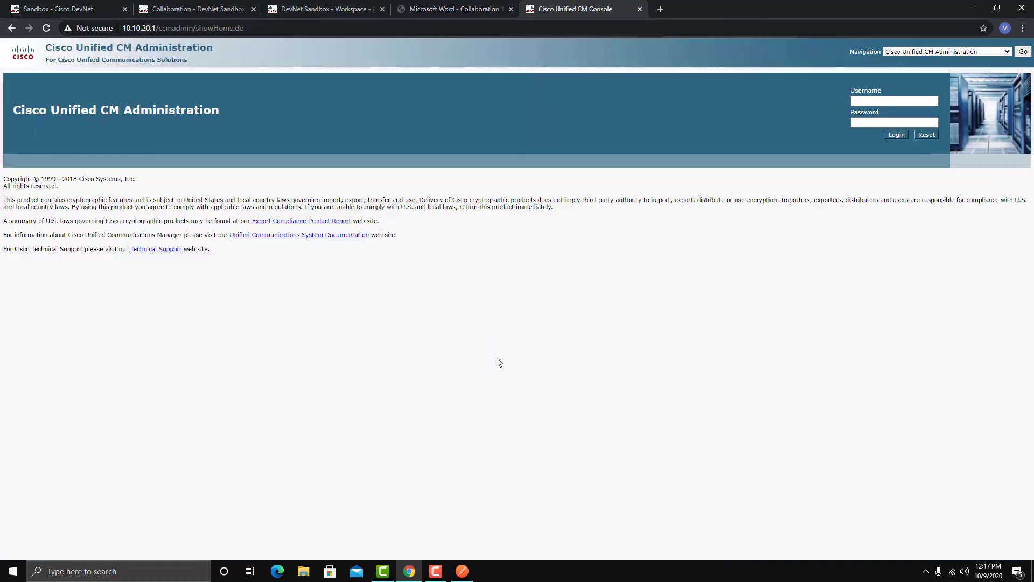
Log in to Cisco Unified CM Administration with the username administrator and the publisher's password from the guide
key(ctrl+Tab)
click(925, 101)
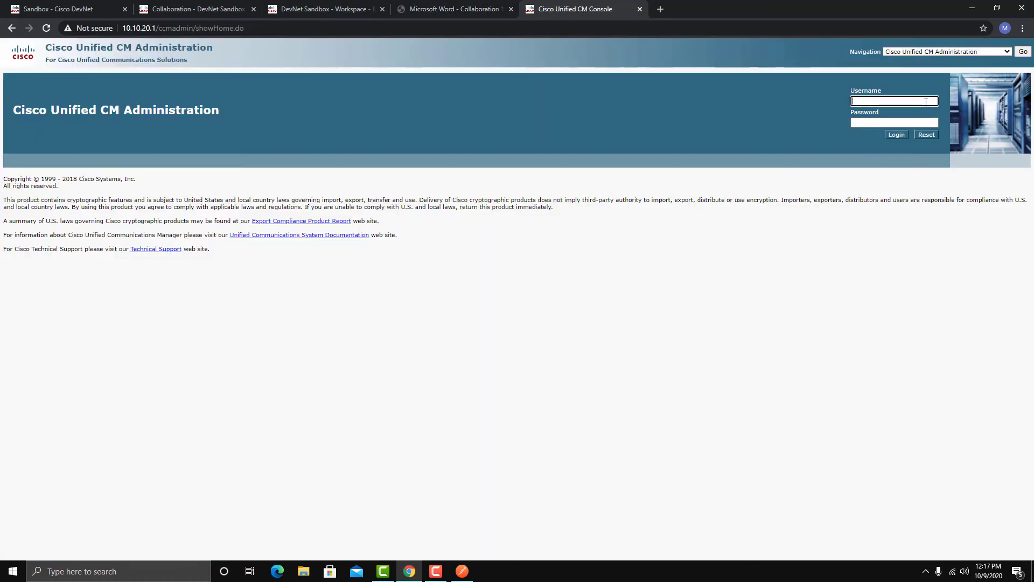
text(administrator)
key(Tab)
text(cisco)
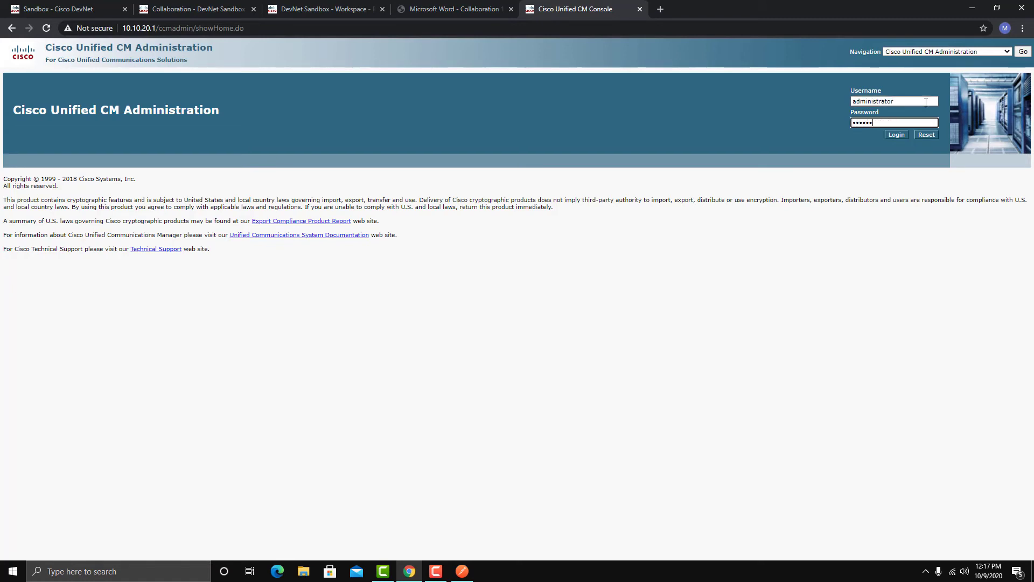
text(sdt)
key(Return)
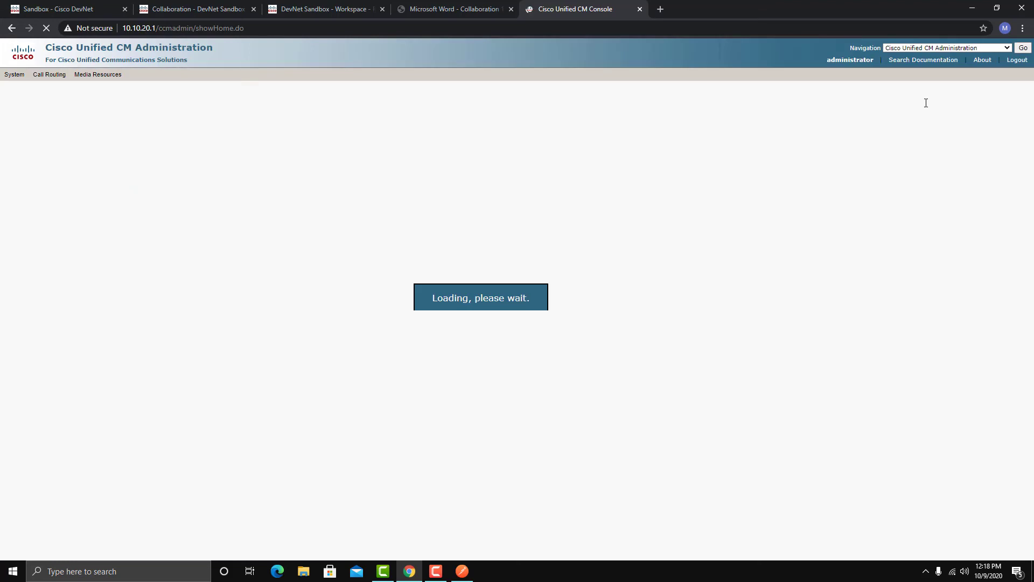